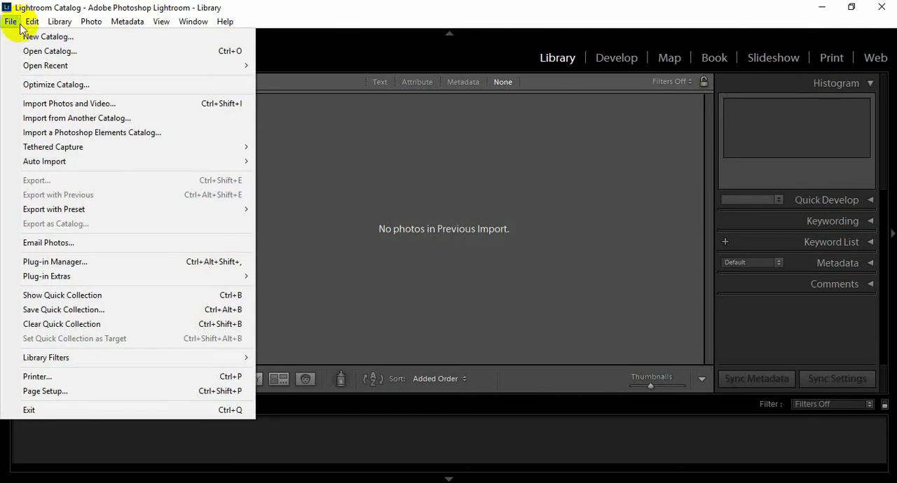
Start a photo import and choose the 17_05_04 marriage folder on New Volume (D:) as the source
left_click(40, 105)
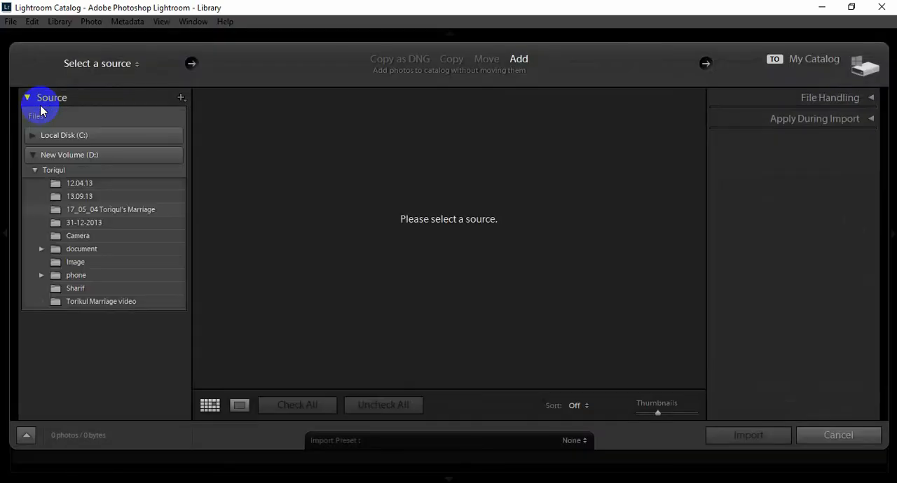
left_click(34, 155)
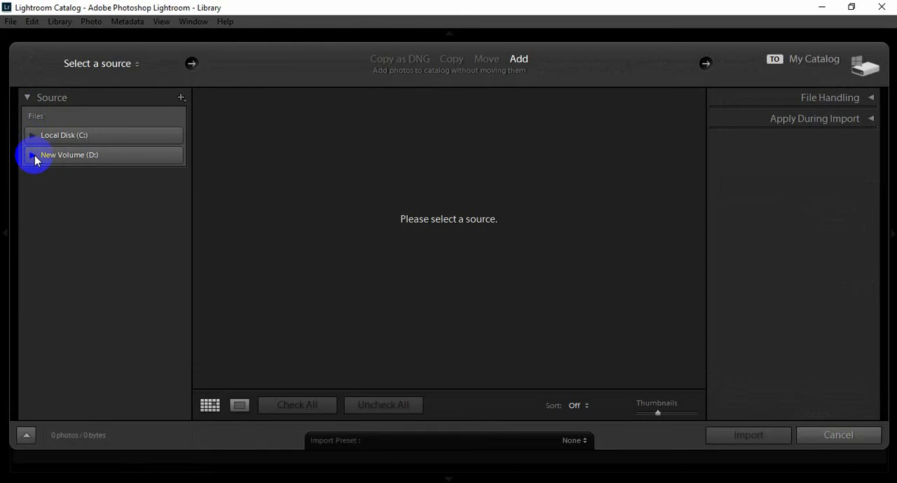
left_click(34, 155)
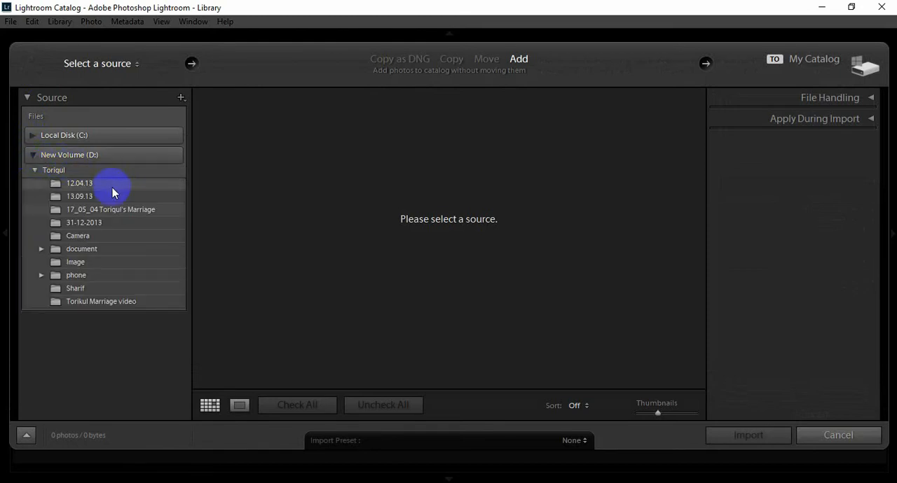
left_click(107, 209)
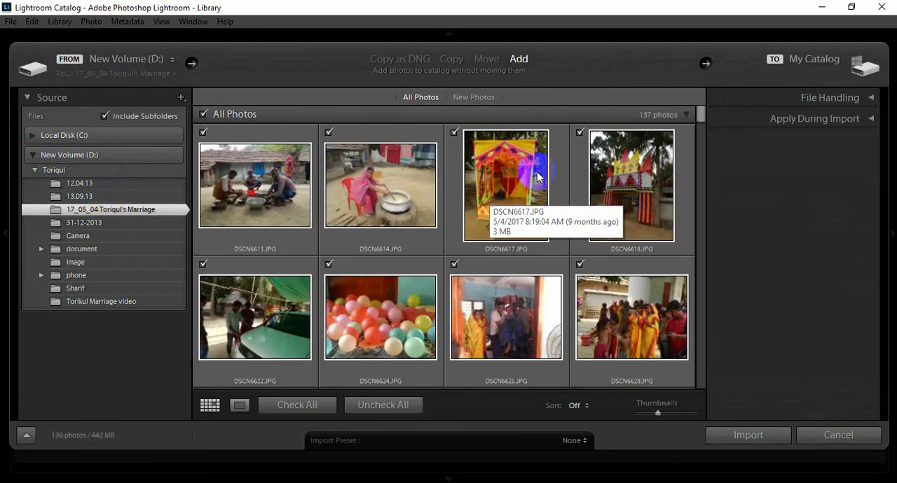
left_click(702, 120)
mouse_move(701, 121)
left_mouse_down()
mouse_move(701, 306)
mouse_move(702, 115)
mouse_move(691, 110)
left_mouse_up()
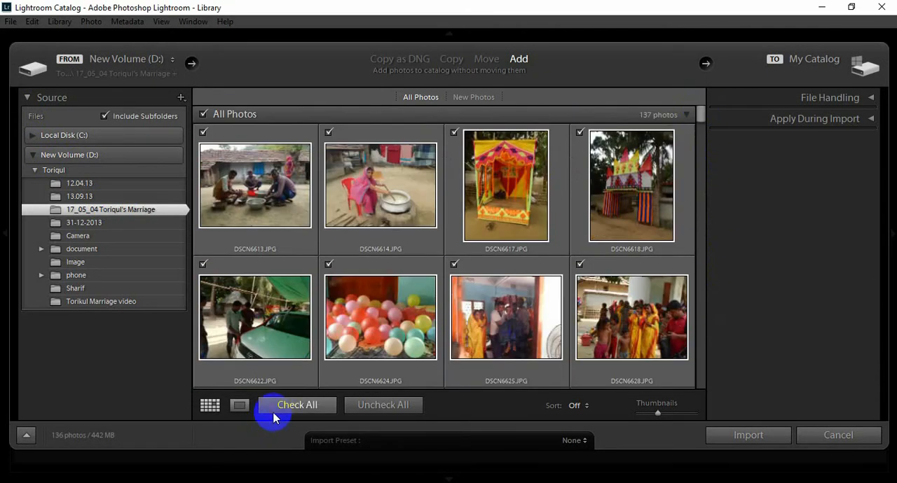
Uncheck all photos and mark only DSCN6613.JPG, DSCN6624.JPG and DSCN6697.JPG for import
left_click(372, 411)
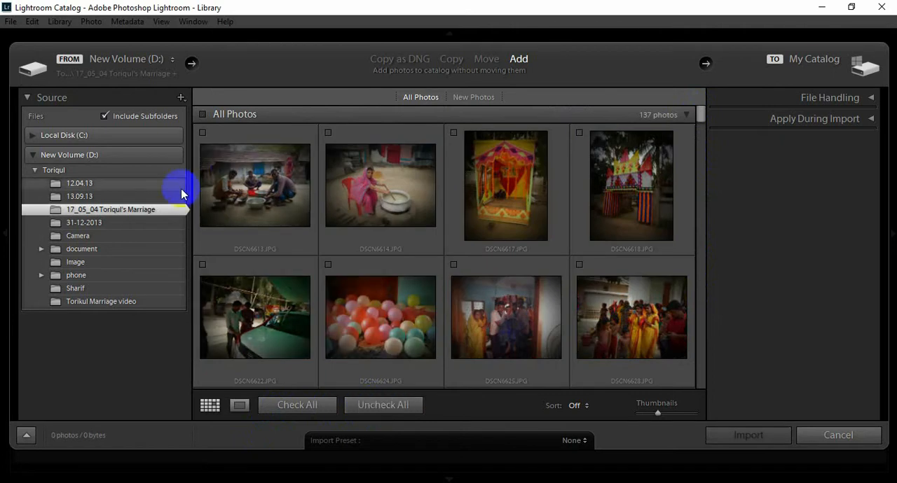
left_click(202, 133)
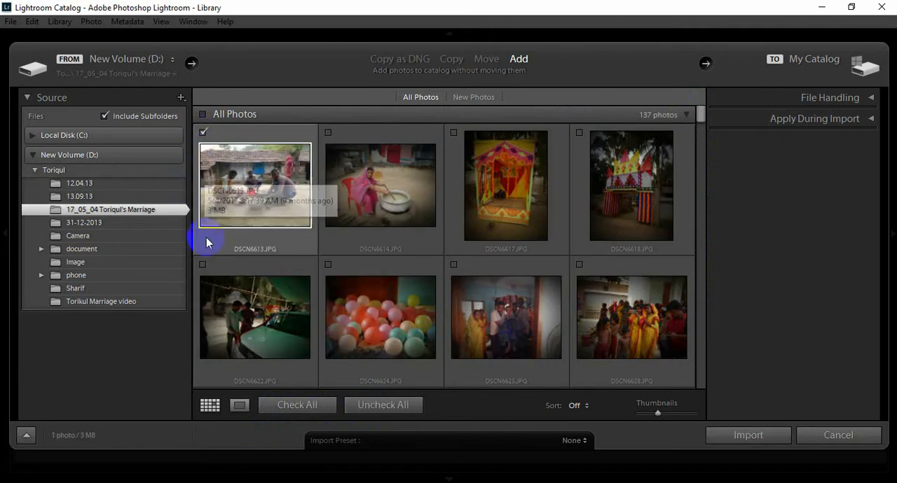
left_click(328, 265)
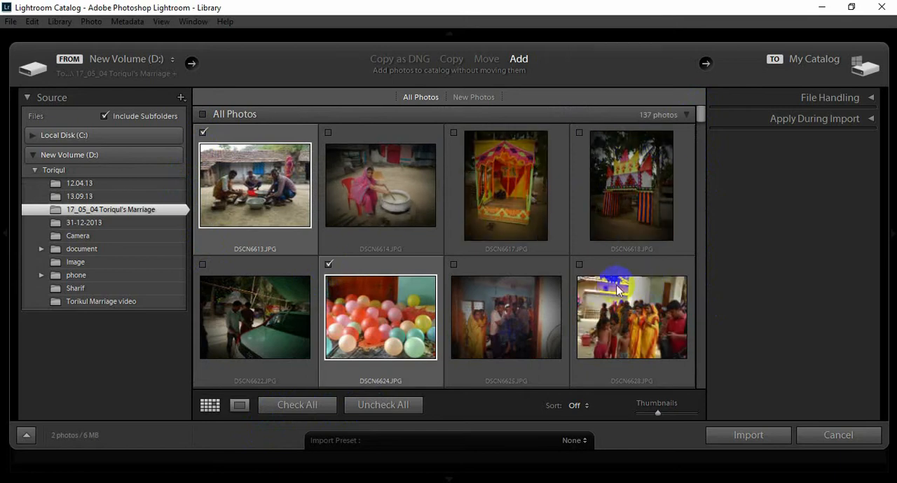
left_click_drag(698, 116, 715, 190)
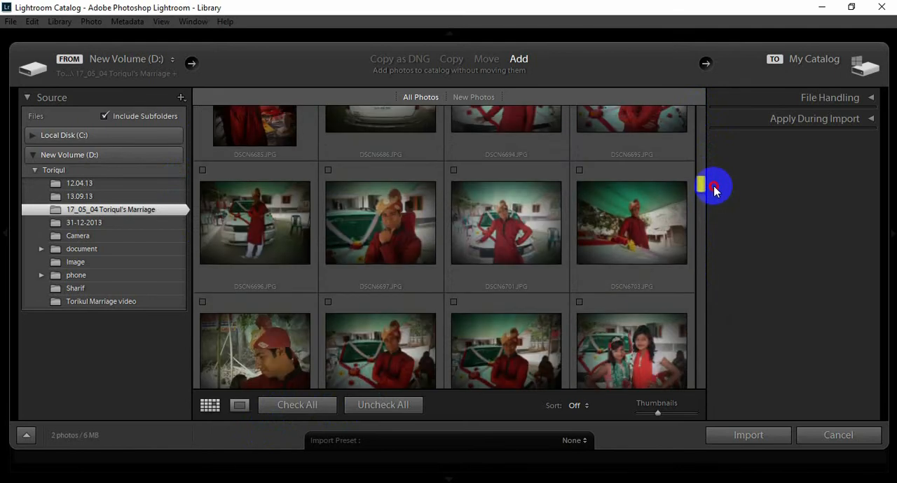
left_click(329, 170)
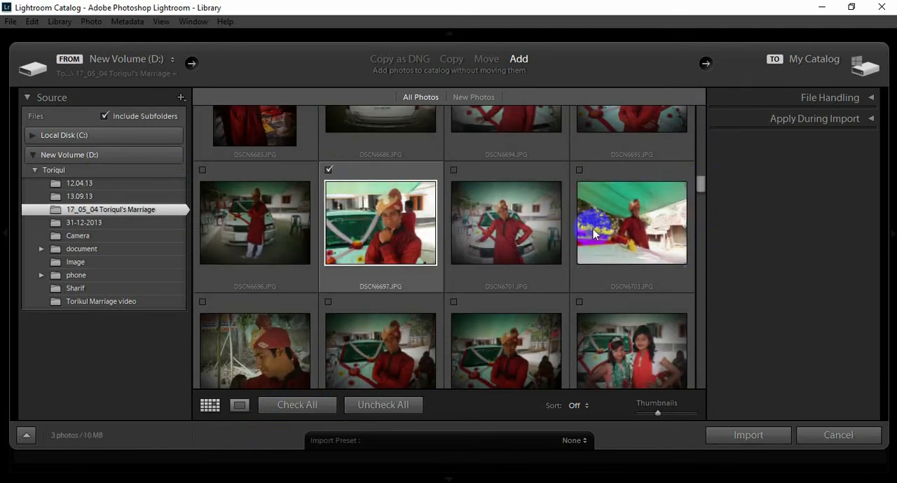
Replace the individual picks by marking every photo in the folder, and import them into the catalog
left_click(377, 407)
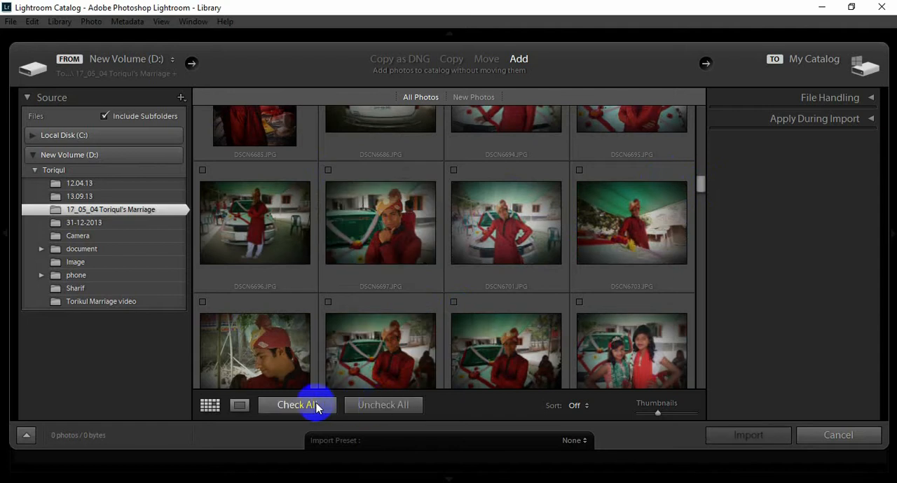
left_click(316, 406)
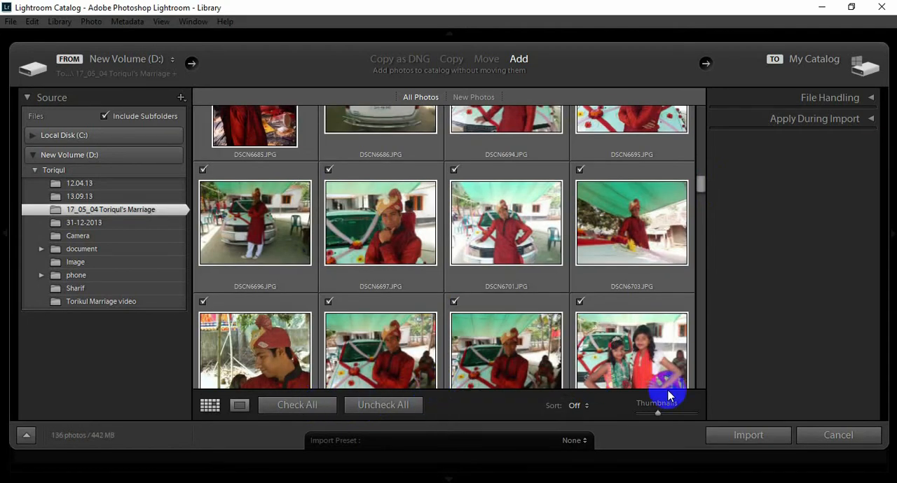
left_click(738, 435)
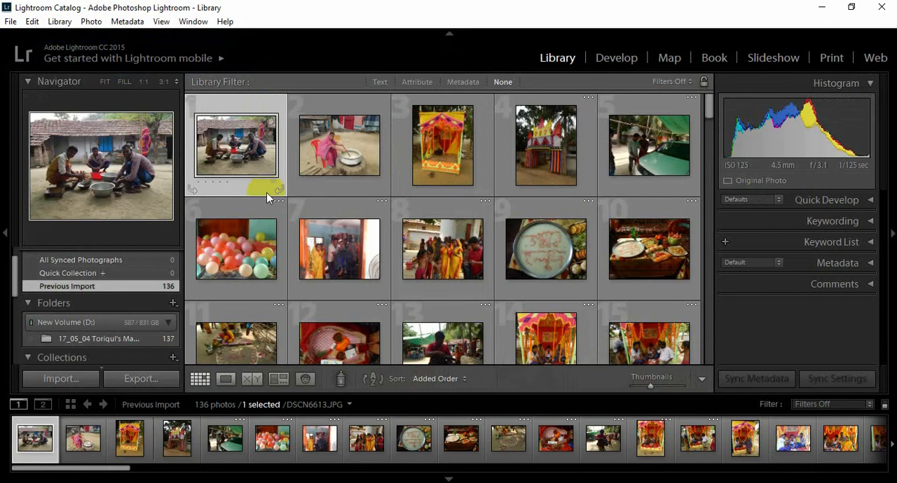
Browse the imported photos and open the pink flower photo DSCN6732 (2).JPG in Loupe view
left_click(334, 145)
left_click(432, 145)
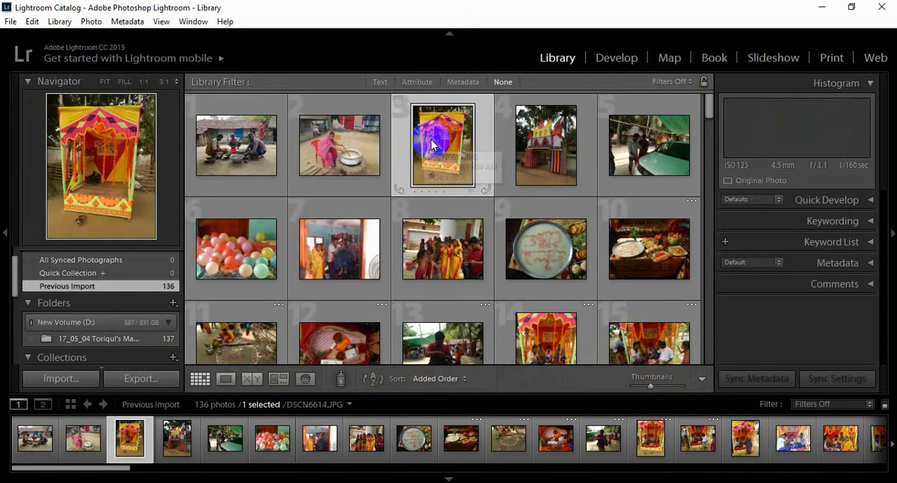
left_click(544, 136)
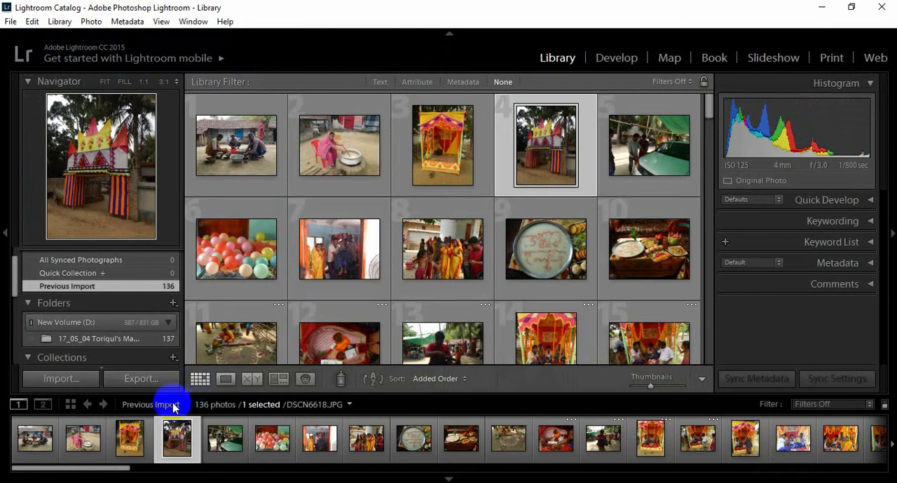
left_click_drag(116, 470, 236, 465)
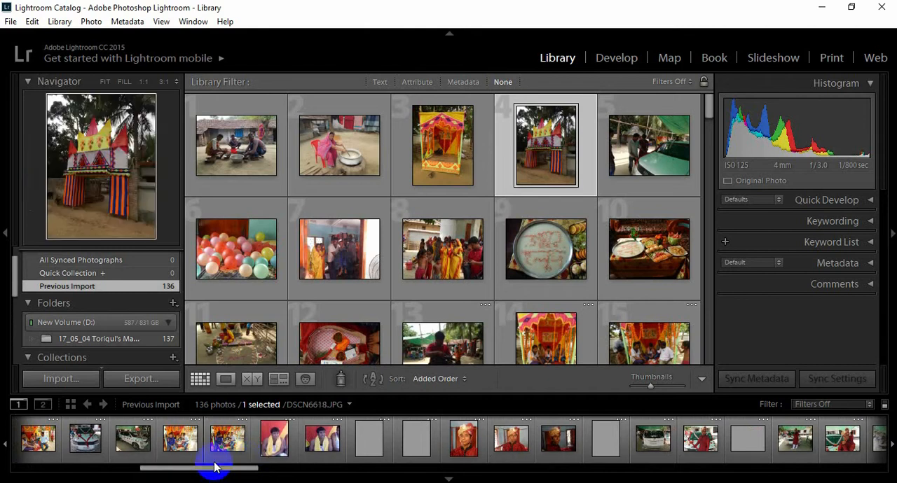
left_click_drag(214, 467, 365, 471)
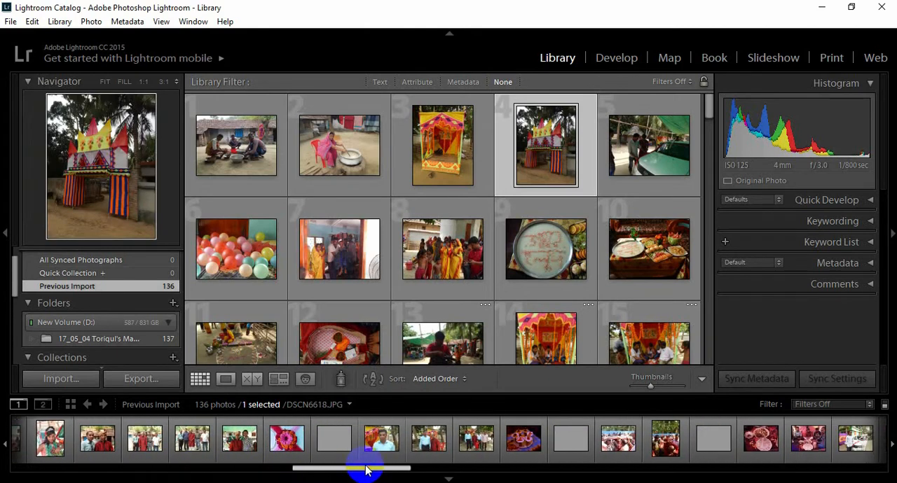
left_click(285, 440)
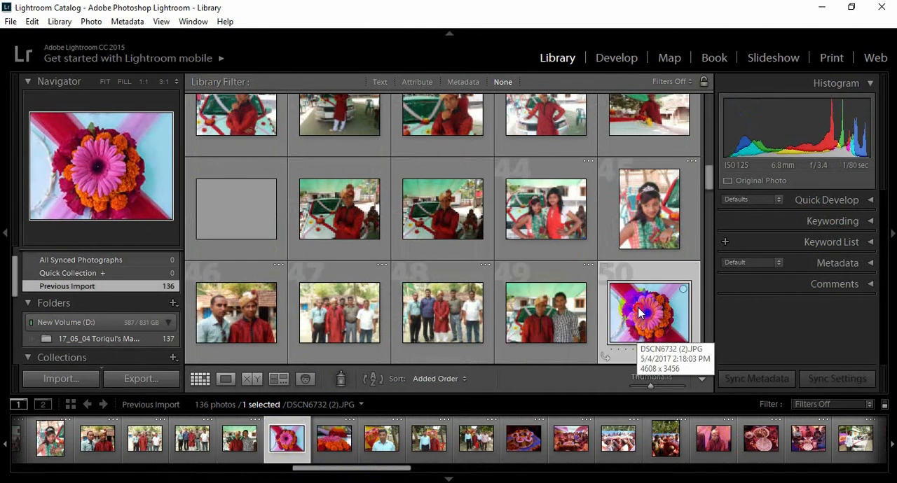
double_click(637, 314)
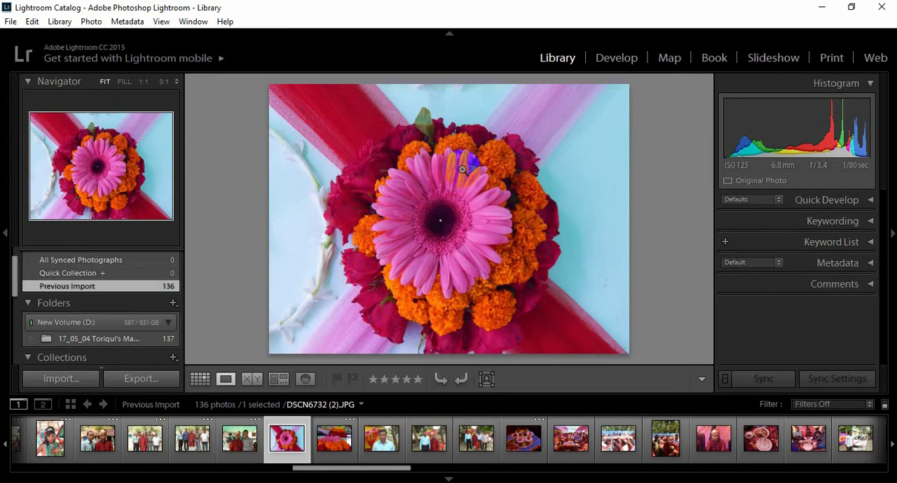
Hide and restore both side panels and the filmstrip around the flower photo
left_click(6, 234)
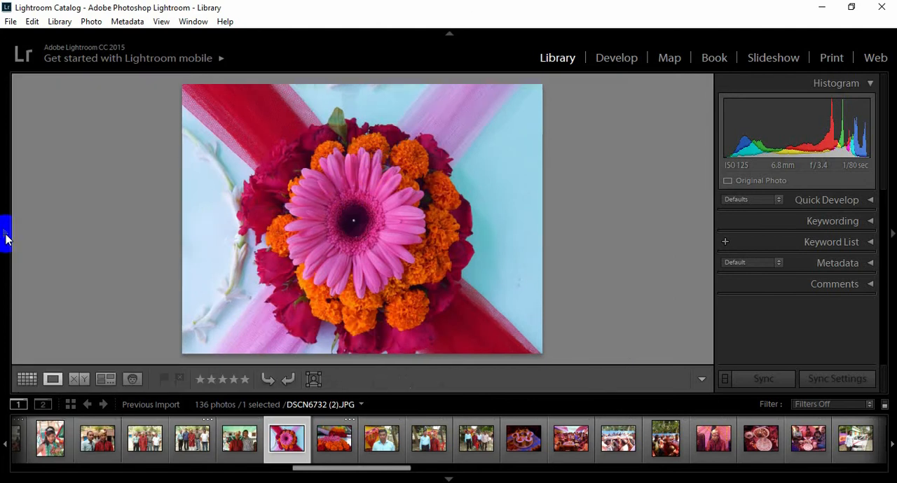
left_click(6, 239)
left_click(891, 234)
left_click(891, 234)
left_click(448, 479)
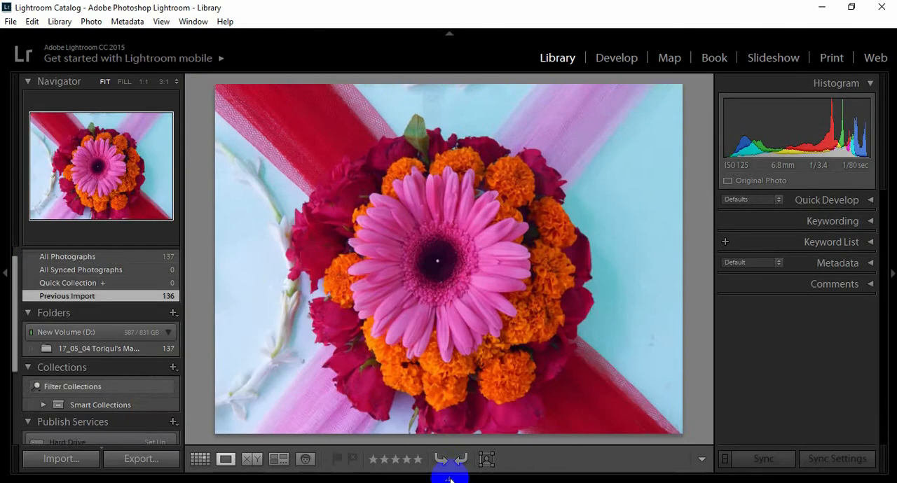
left_click(448, 478)
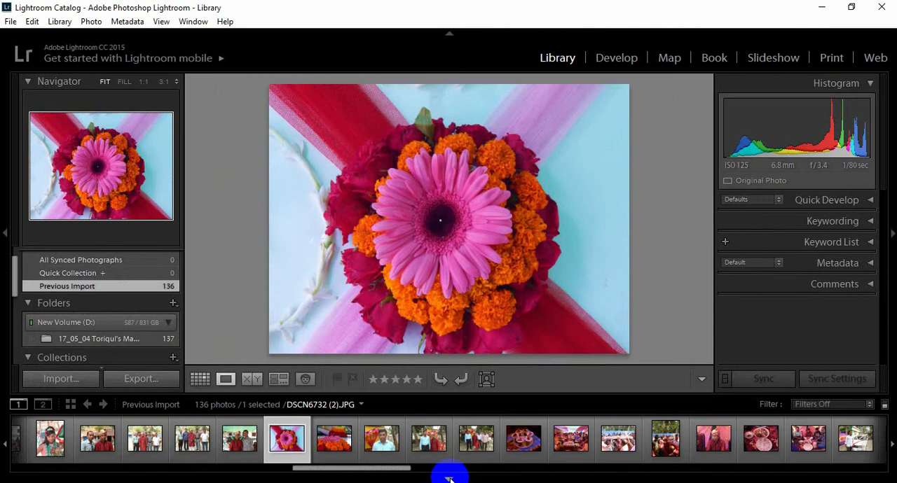
Switch to Grid view and back to Loupe view, and rotate the flower photo clockwise twice and counterclockwise twice
left_click(198, 382)
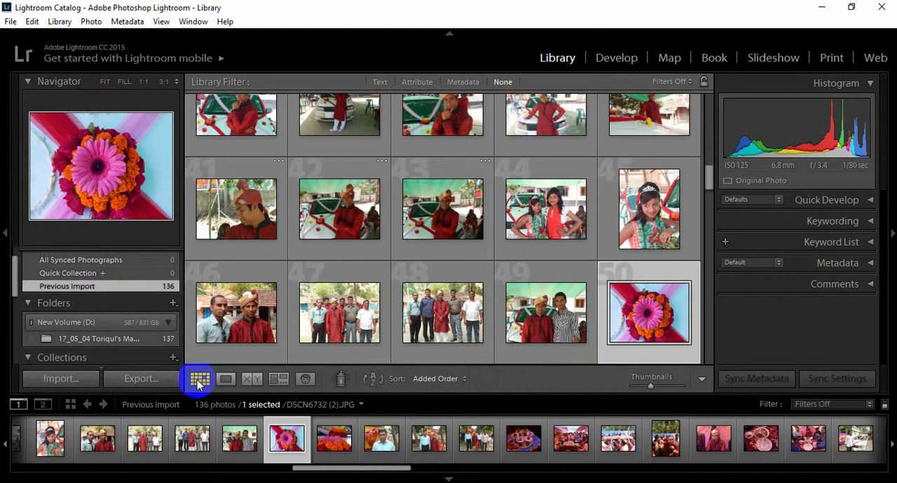
left_click(224, 380)
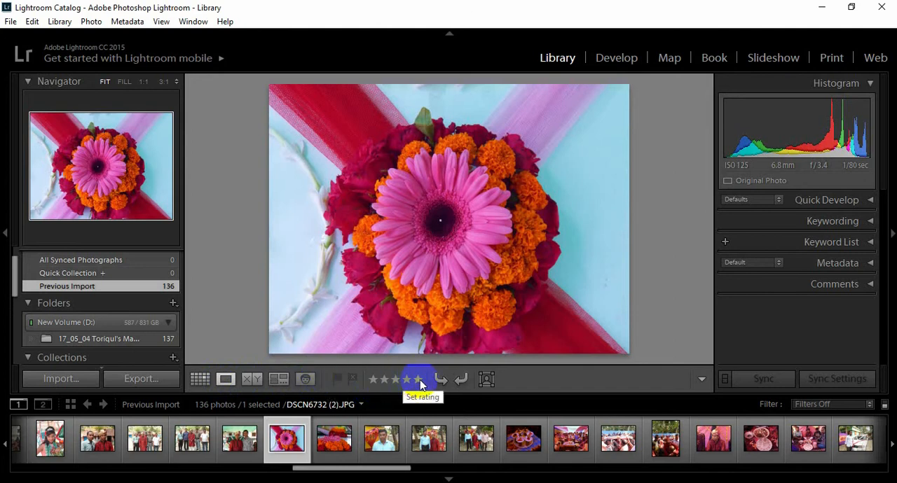
left_click(461, 382)
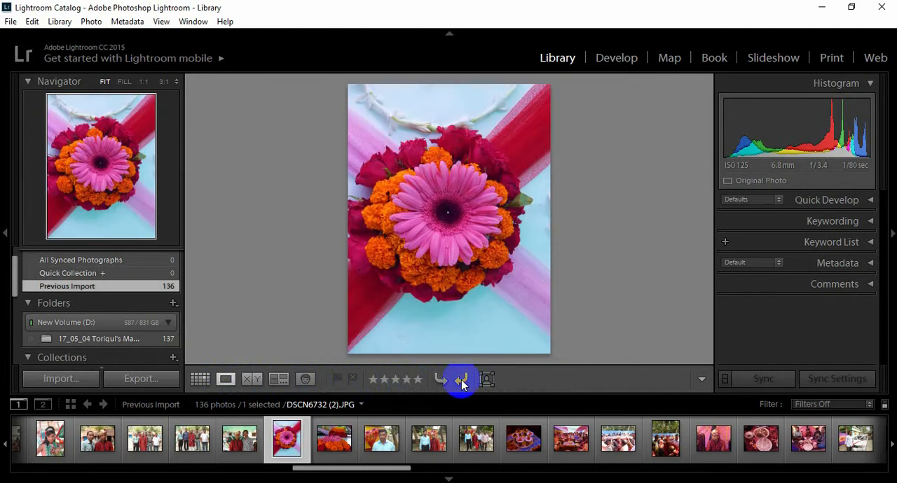
left_click(462, 382)
left_click(438, 382)
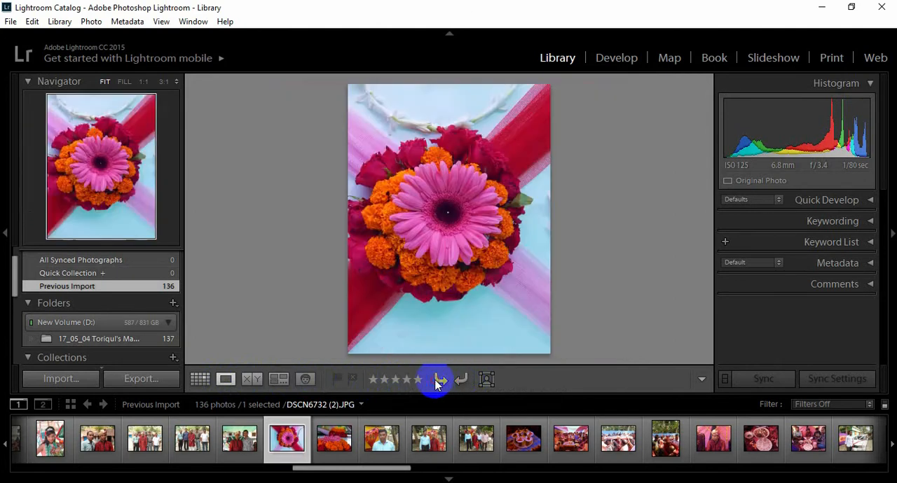
left_click(437, 382)
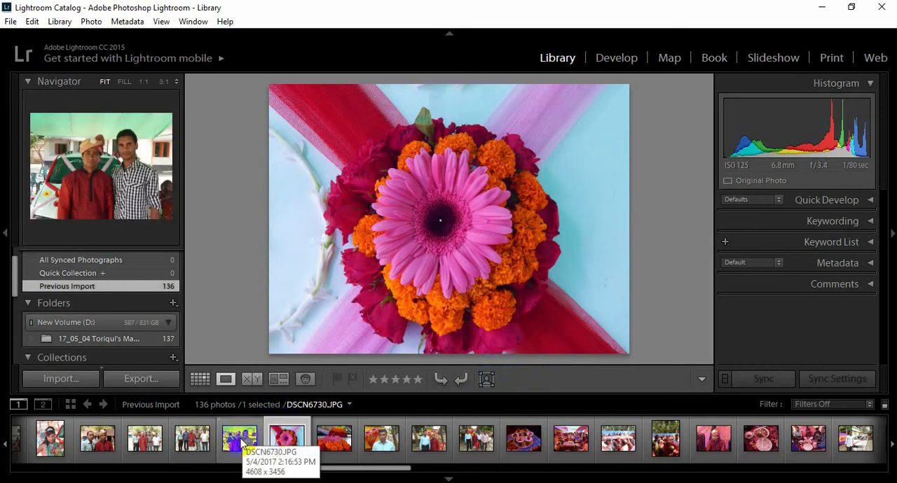
Open DSCN6730.JPG and draw a face region around the face of the man in the turban
left_click(242, 440)
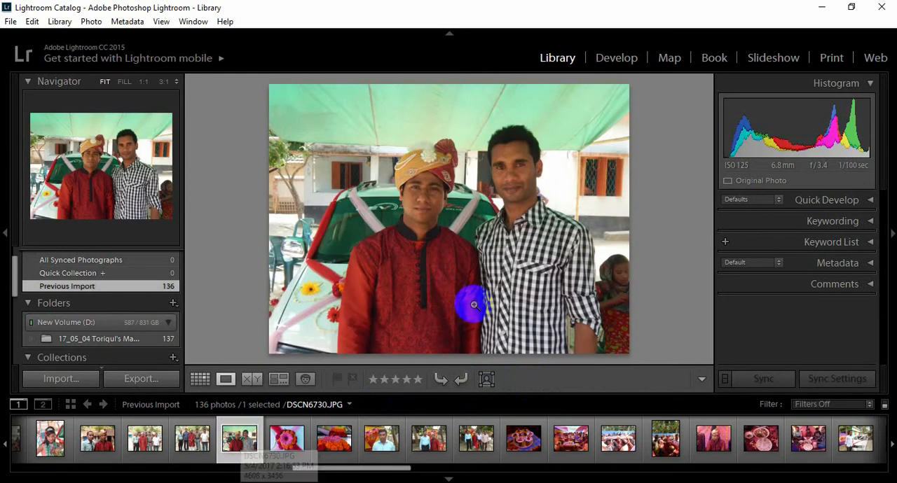
left_click(486, 380)
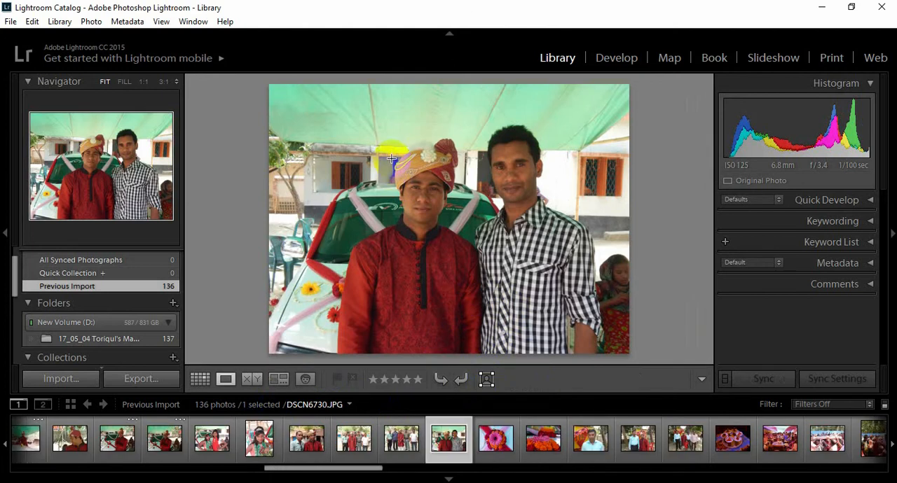
left_click_drag(395, 164, 455, 228)
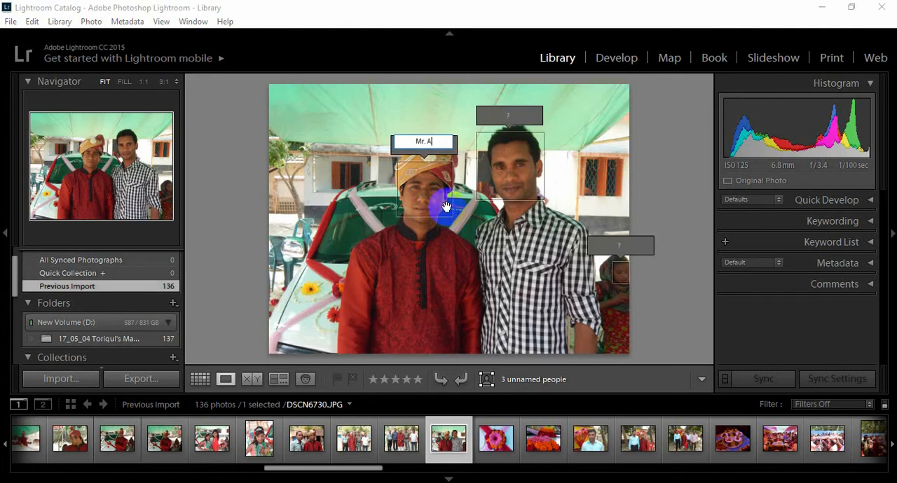
Name the face region of the man in the checked shirt "Mr. B"
left_click(511, 166)
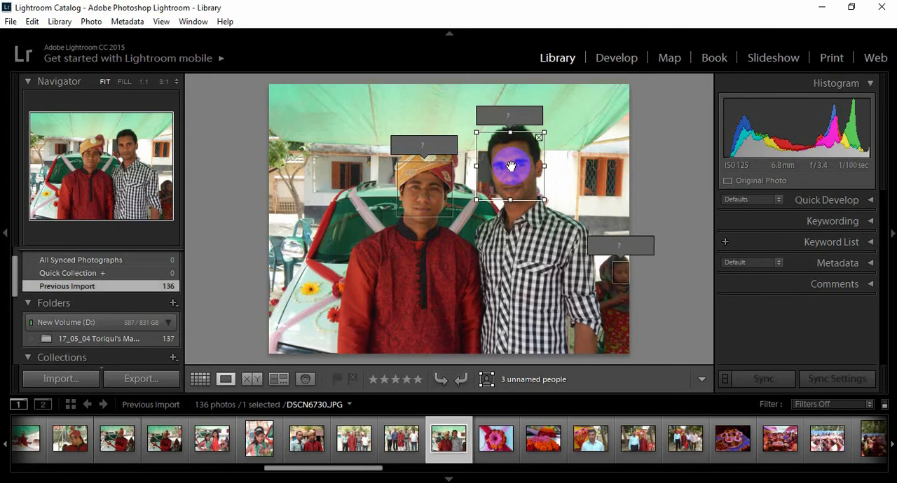
left_click(510, 115)
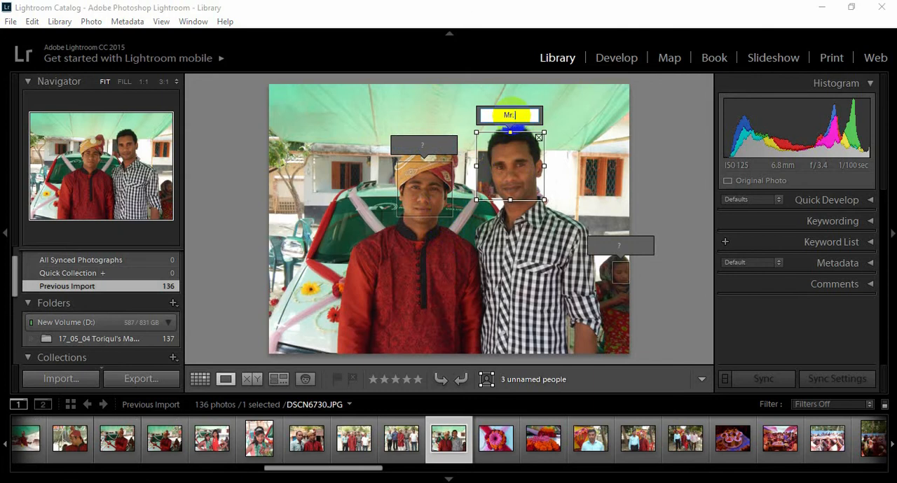
key("Return")
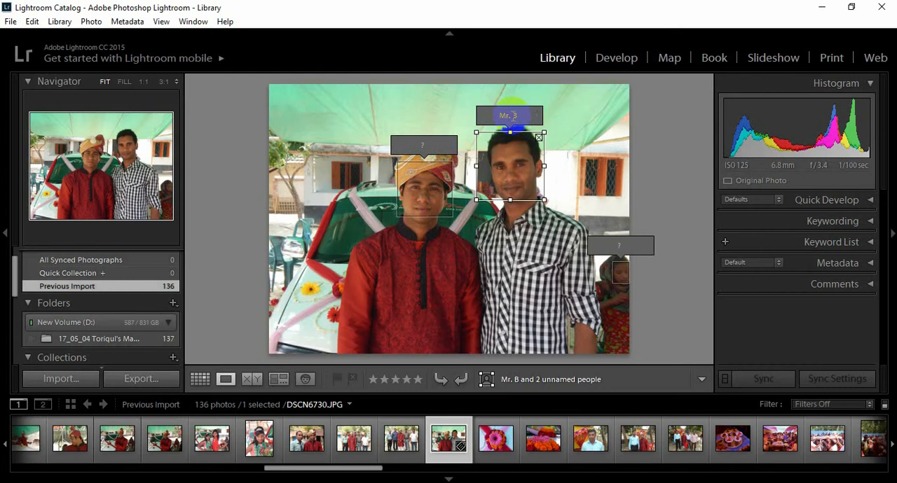
Name the face region of the man in the turban "Mr. A"
left_click(422, 144)
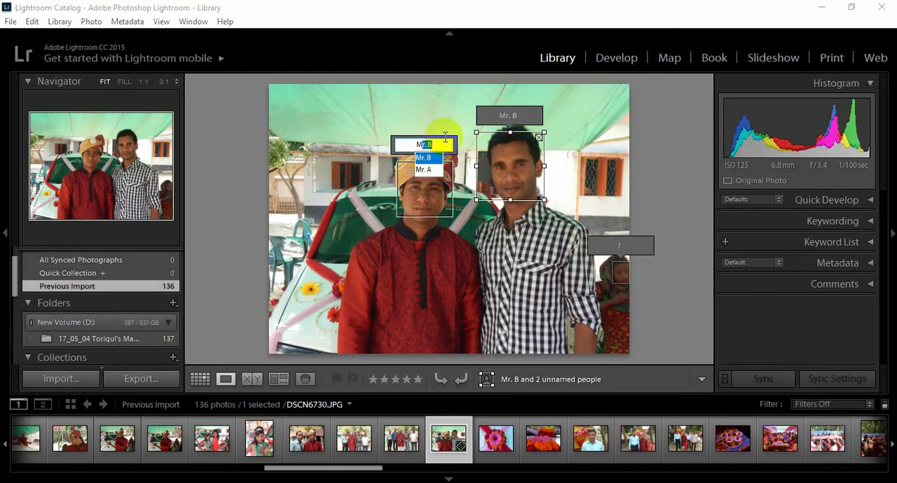
key("Down")
key("Return")
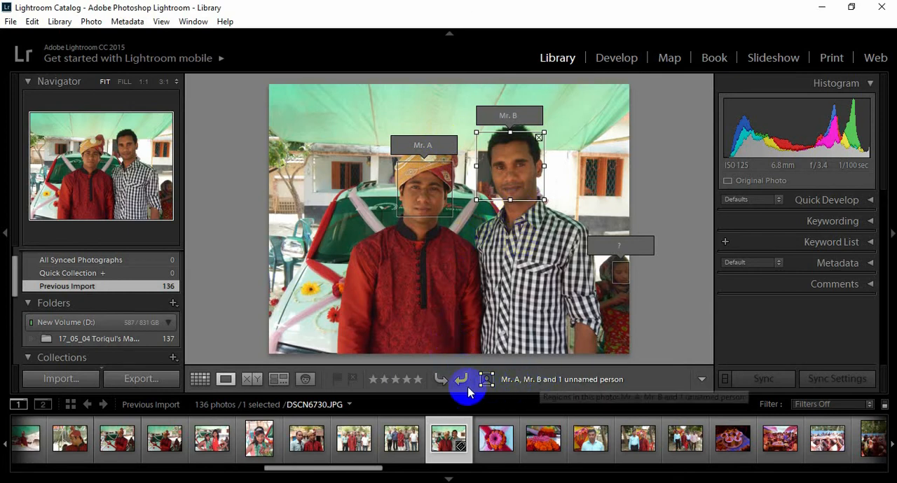
Rate DSCN6730.JPG four stars with a Pick flag and move on to the next photo, DSCN6732 (2).JPG
left_click(408, 384)
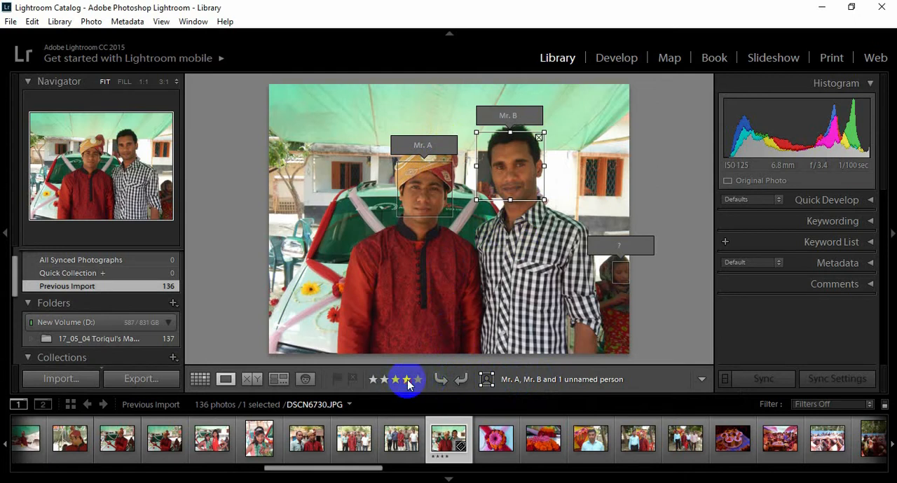
left_click(339, 381)
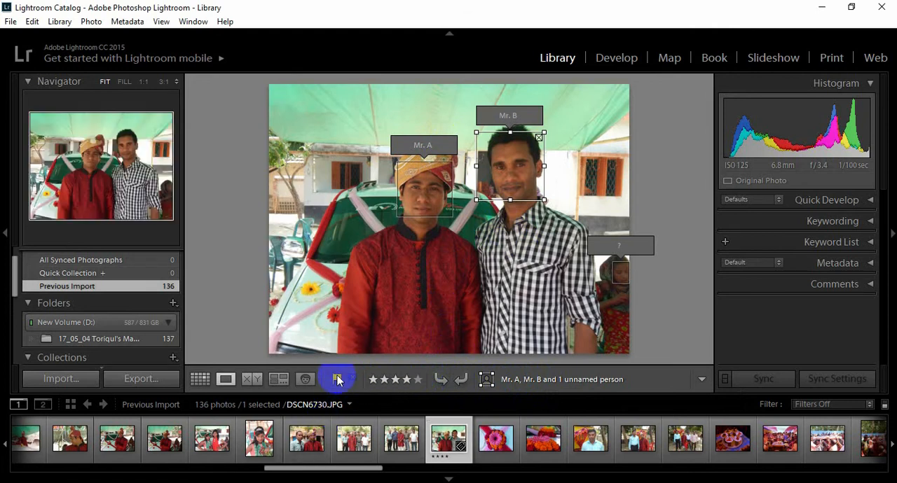
key("Right")
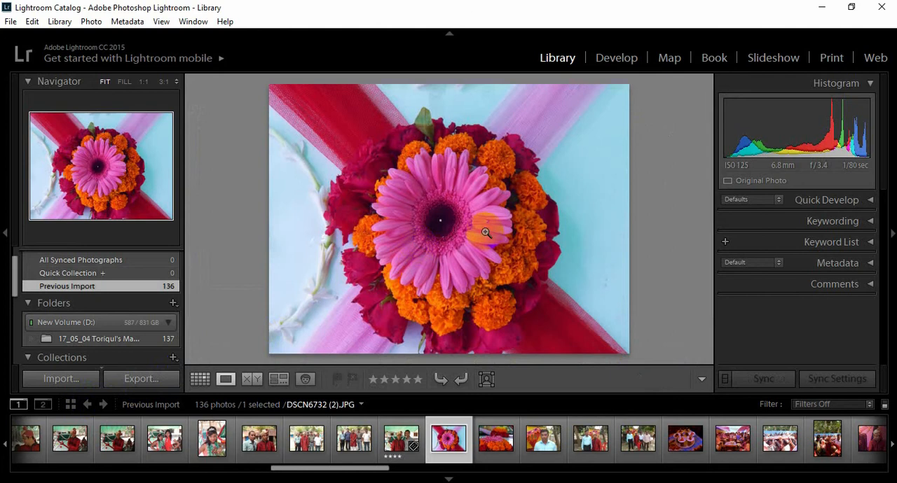
Try the Blue Filter preset from Lightroom B&W Filter Presets on the flower photo in Quick Develop, and undo it
left_click(869, 201)
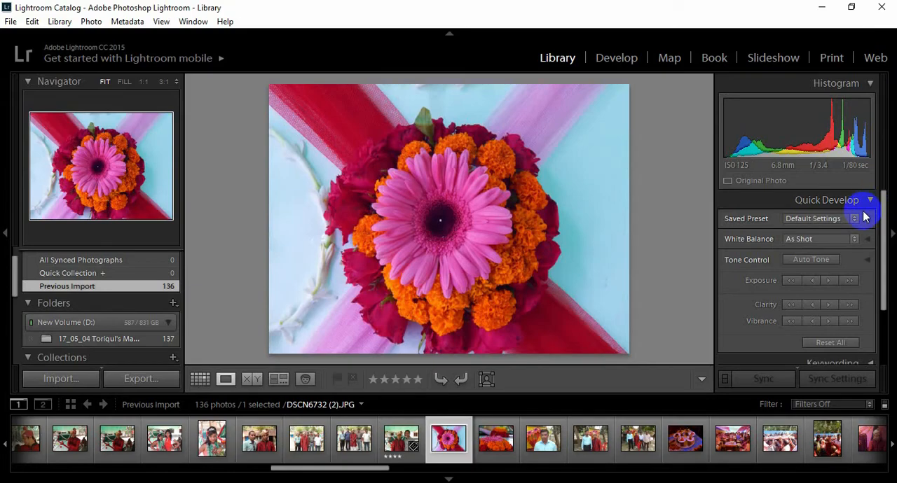
left_click(854, 220)
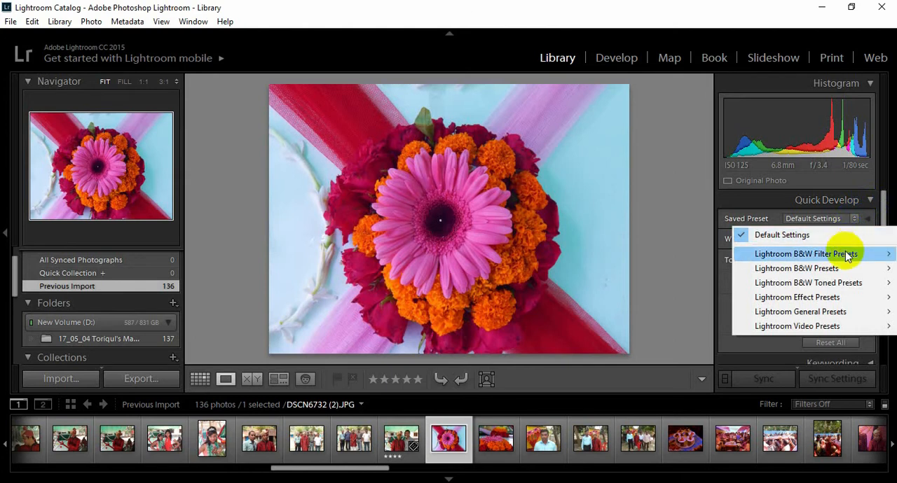
mouse_move(848, 256)
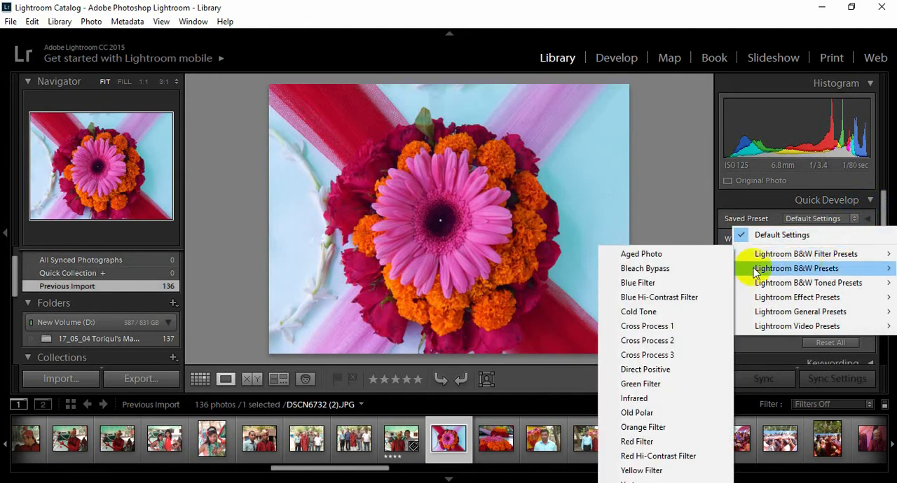
left_click(667, 286)
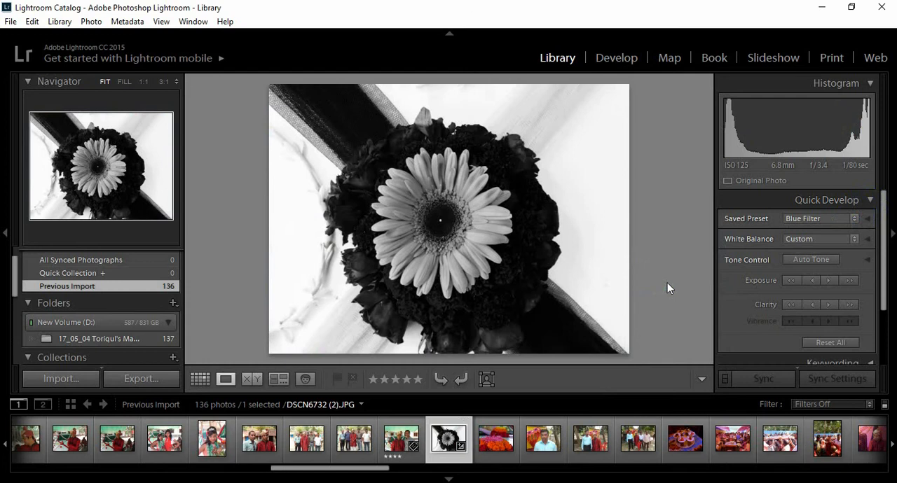
key("ctrl+z")
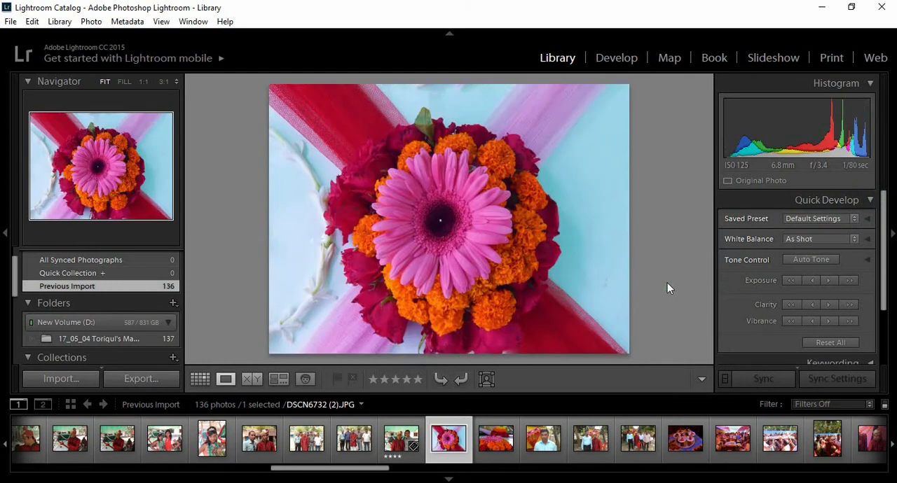
Examine the White Balance choices and tone controls in Quick Develop, and collapse that section
left_click(855, 238)
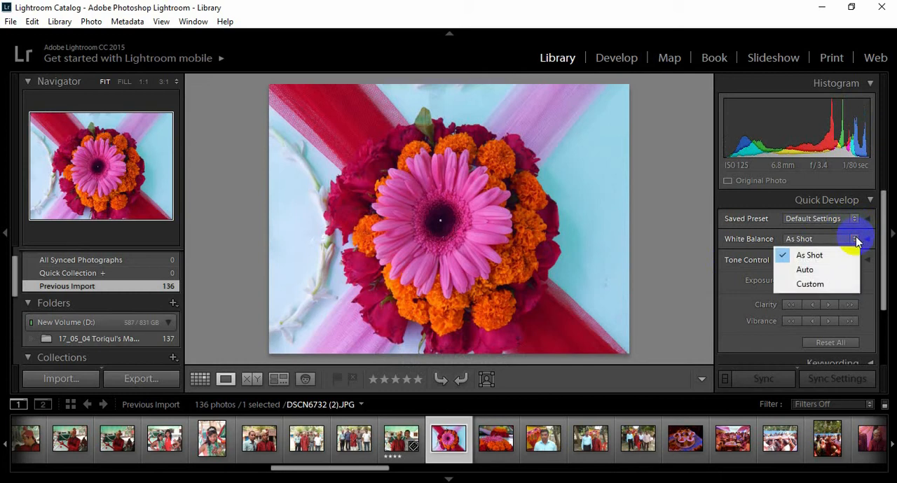
left_click(881, 241)
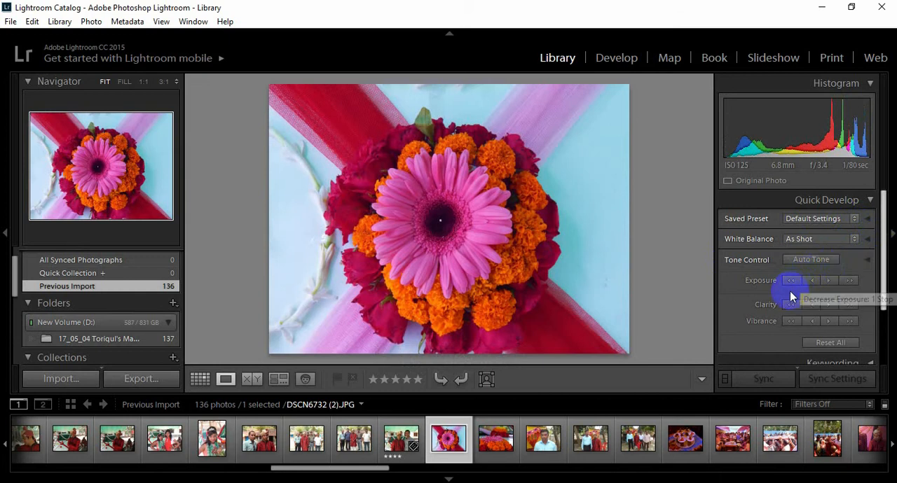
scroll(827, 283, "down", 1)
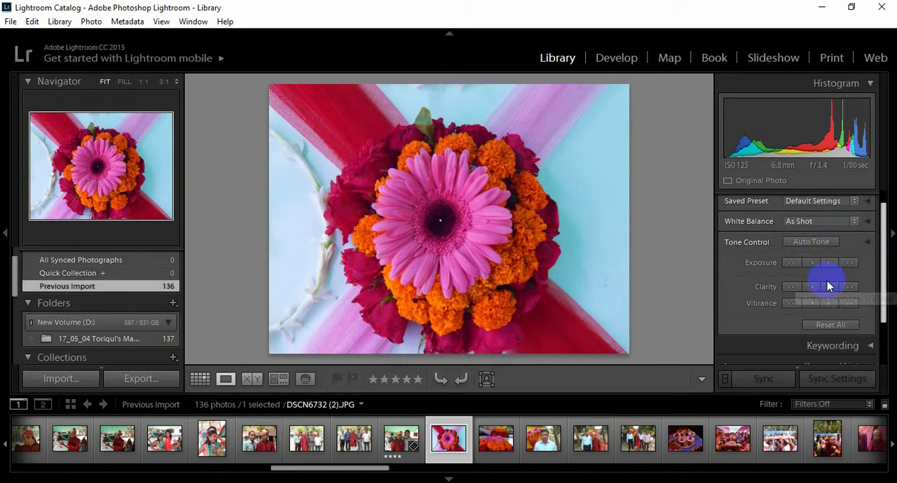
scroll(826, 286, "down", 3)
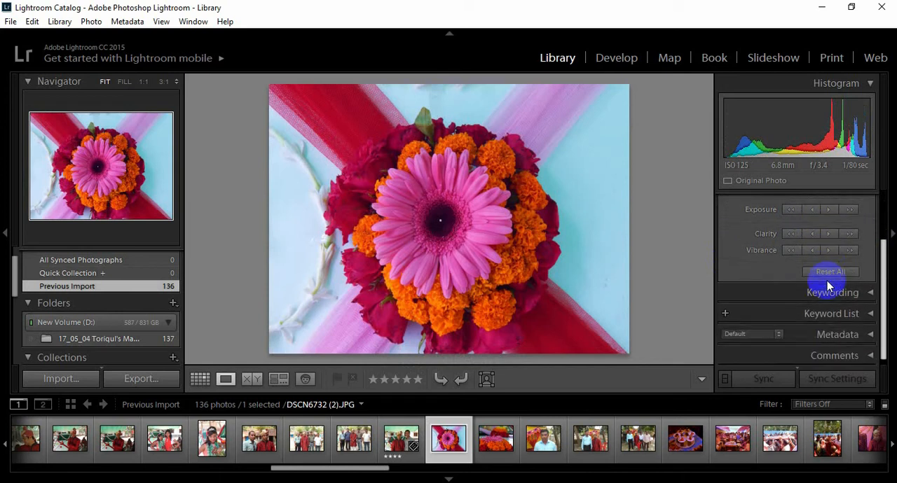
scroll(823, 277, "up", 4)
left_click(868, 201)
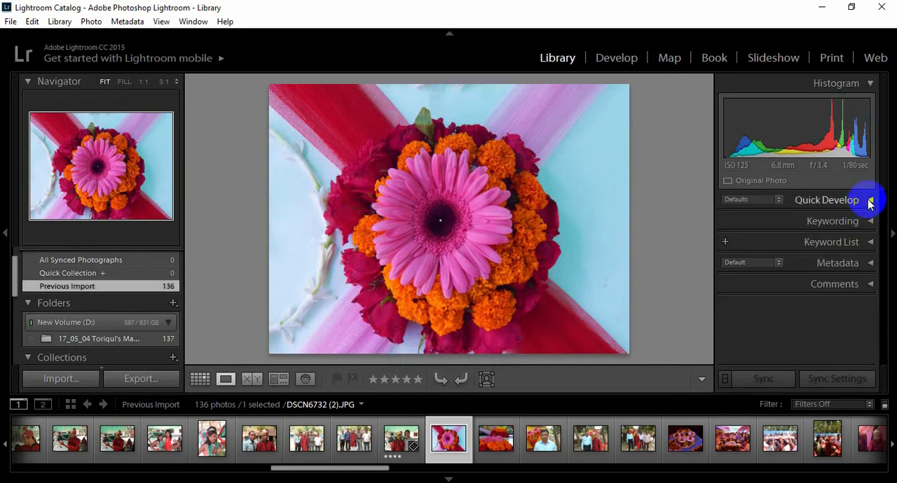
Add the keywords "Flower, Flower on the car" to the flower photo in Keywording
left_click(870, 220)
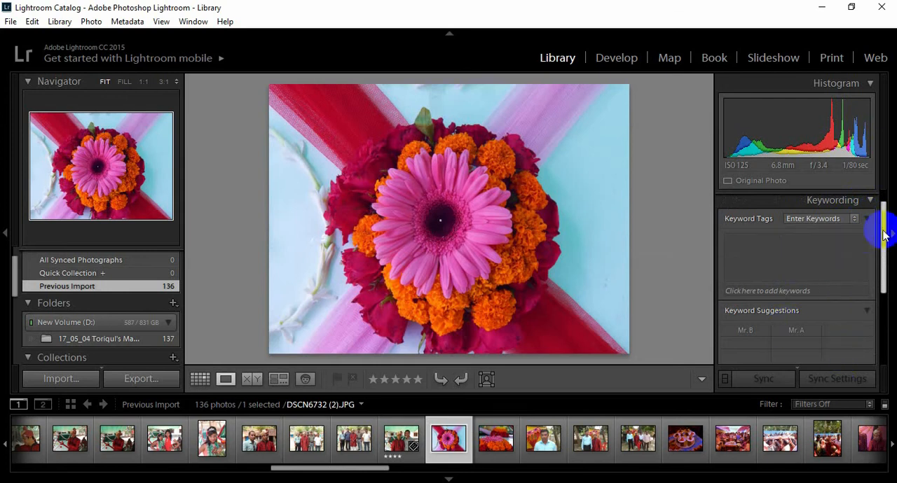
mouse_move(883, 235)
left_mouse_down()
mouse_move(881, 306)
mouse_move(883, 231)
left_mouse_up()
left_click(802, 242)
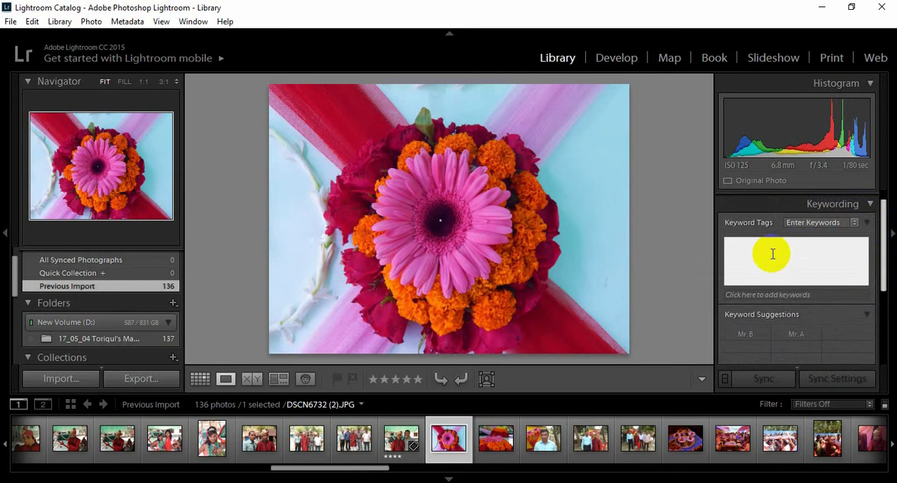
type("Flower, Flower on the car")
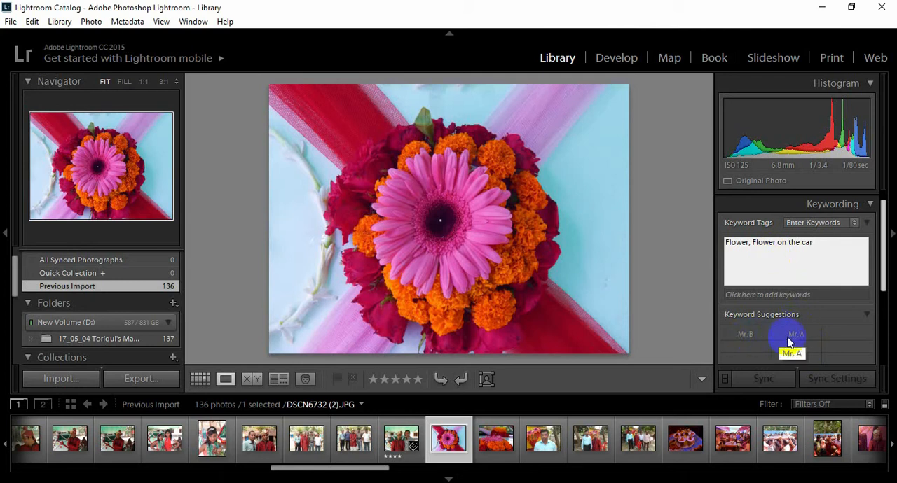
left_click_drag(884, 269, 884, 271)
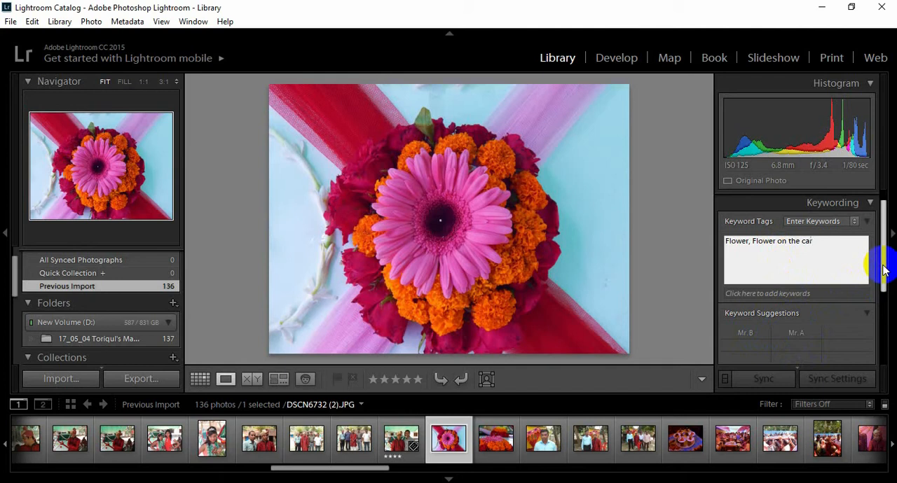
key("Return")
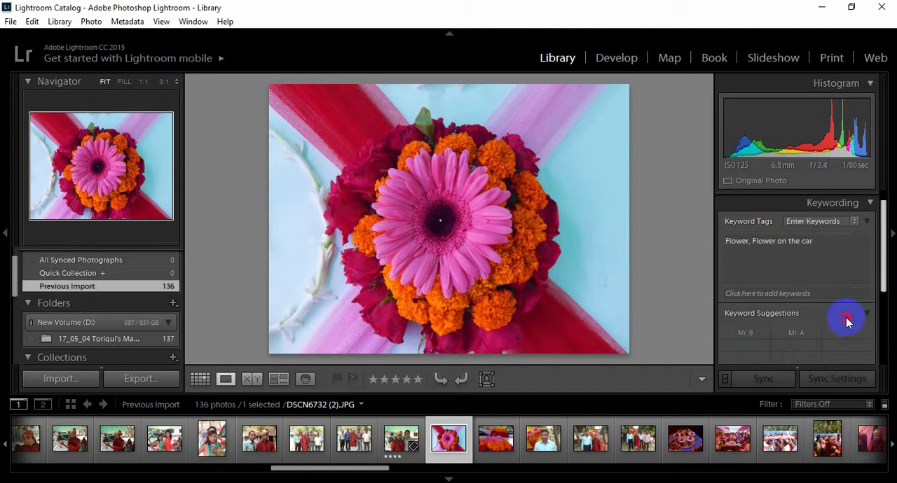
Examine the Keyword Suggestions and the available Keyword Set choices without changing the set
scroll(846, 321, "down", 3)
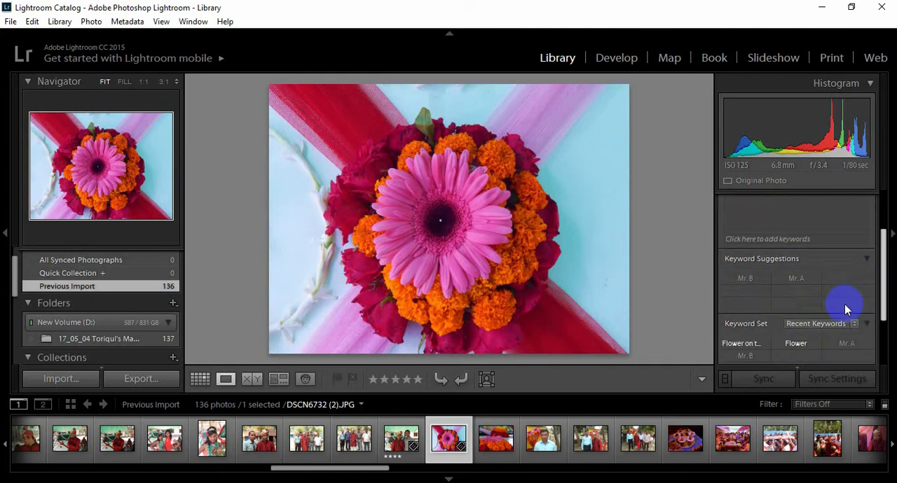
scroll(843, 297, "down", 2)
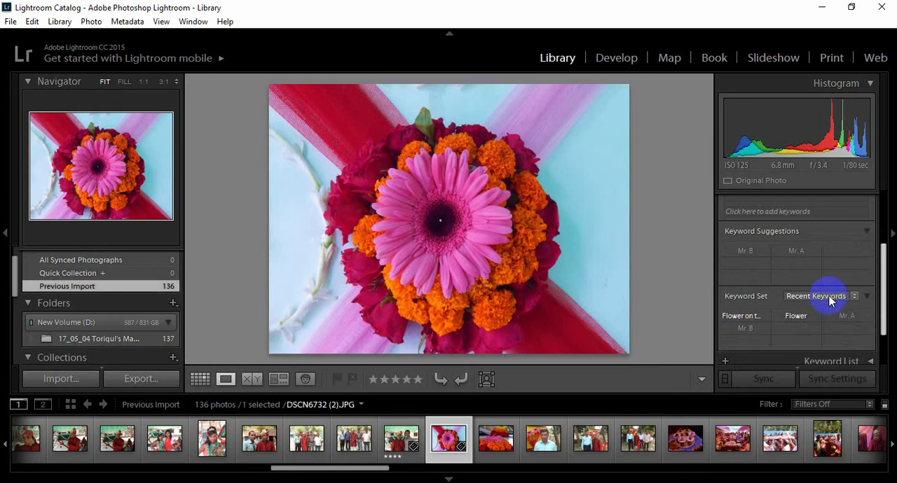
left_click(853, 297)
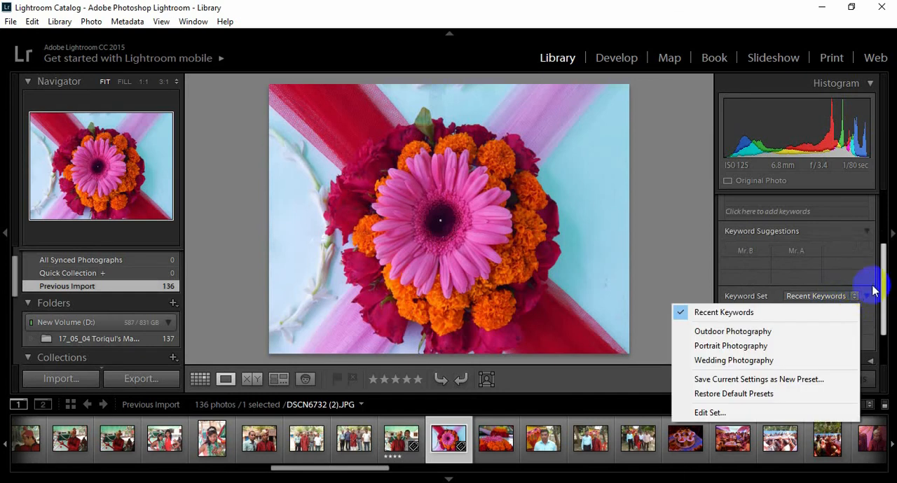
left_click(881, 280)
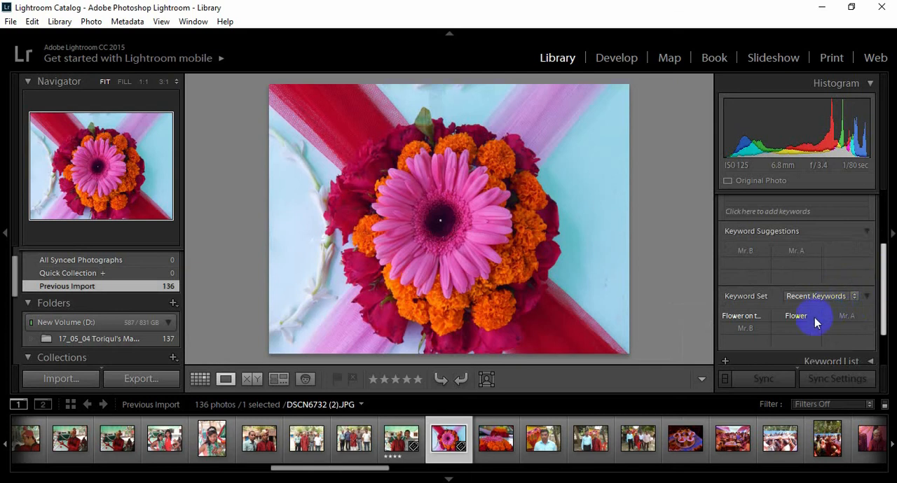
scroll(814, 319, "down", 2)
scroll(812, 316, "down", 2)
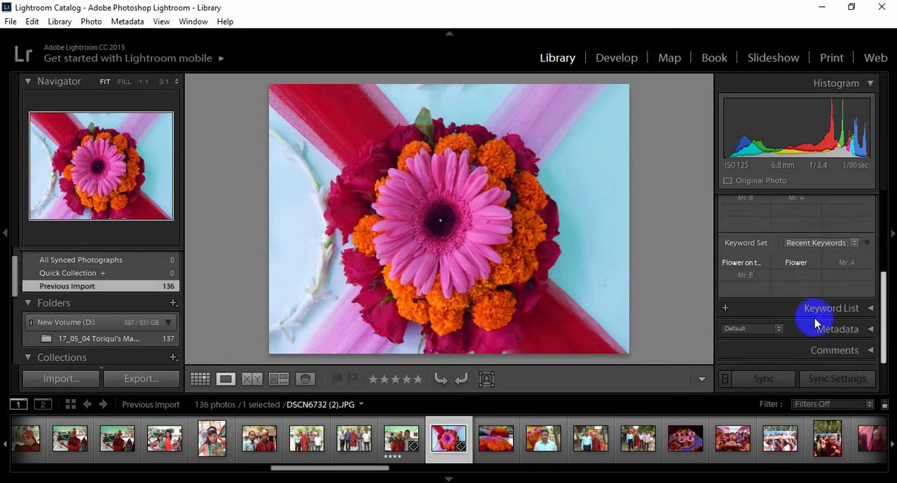
Expand the Keyword List and collapse the Keywording section above it
left_click(869, 309)
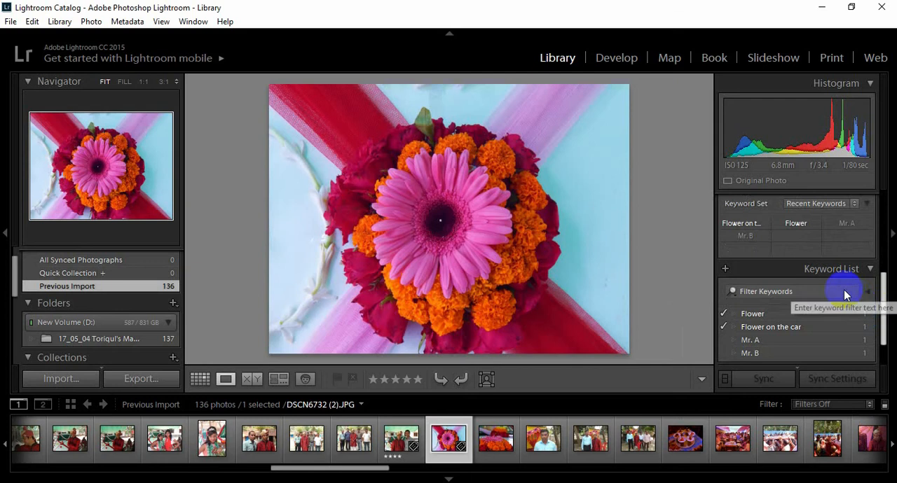
scroll(844, 294, "up", 6)
scroll(844, 289, "up", 2)
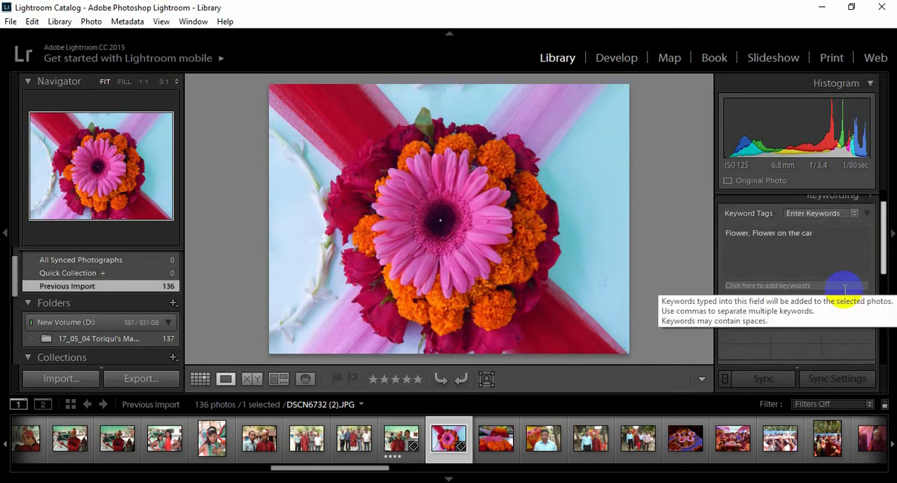
scroll(851, 256, "up", 3)
left_click(871, 222)
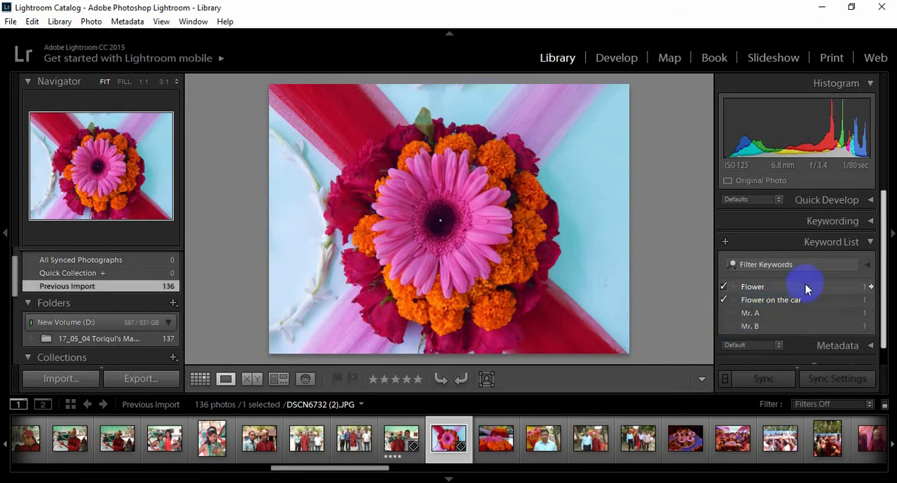
Try the Mr. A checkmark in the Keyword List, and remove and re-add the "Flower on the car" keyword
left_click(724, 314)
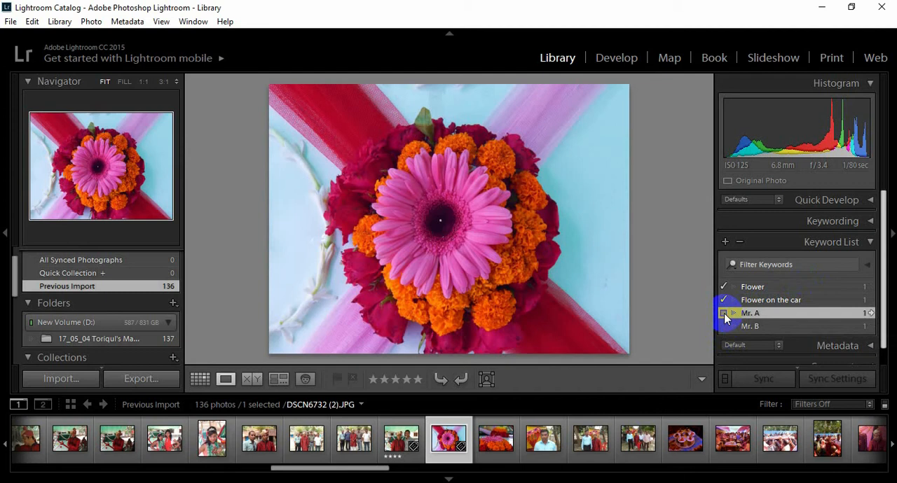
left_click(723, 300)
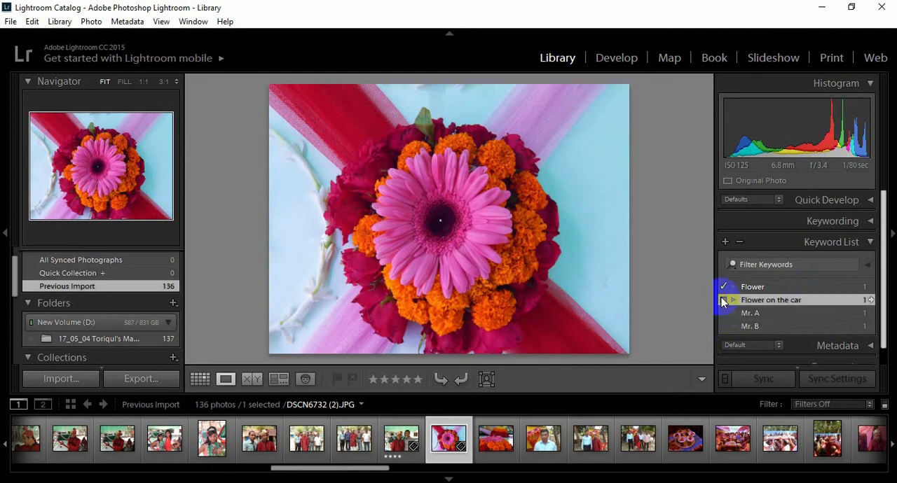
left_click(723, 300)
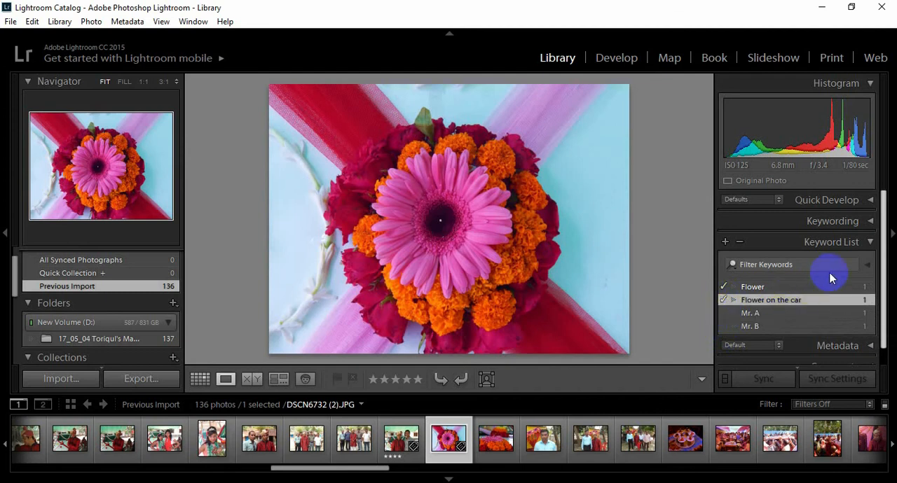
Collapse the Keyword List and examine the flower photo's Metadata fields, such as Title, Caption, Copyright and Creator
left_click(868, 242)
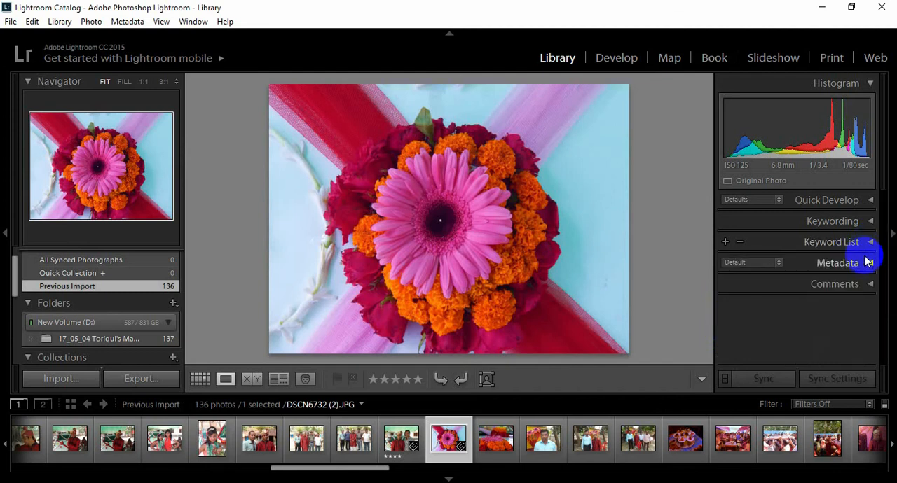
left_click(869, 263)
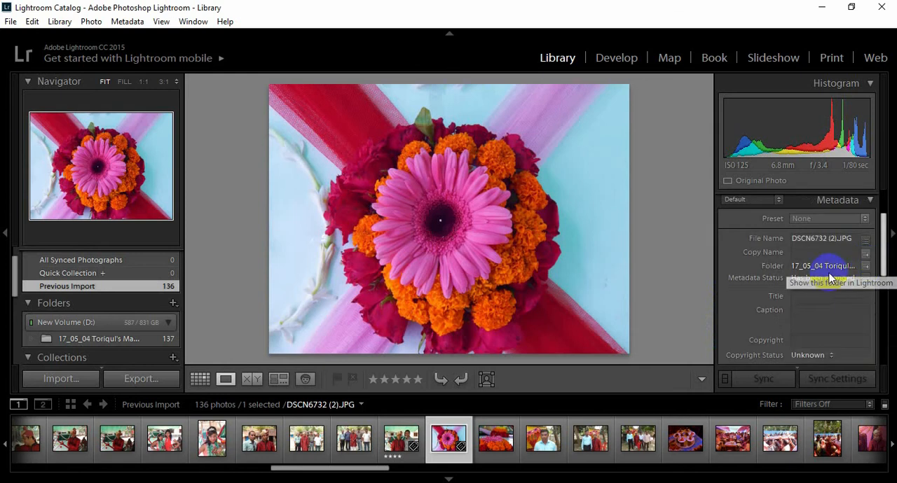
left_click(802, 308)
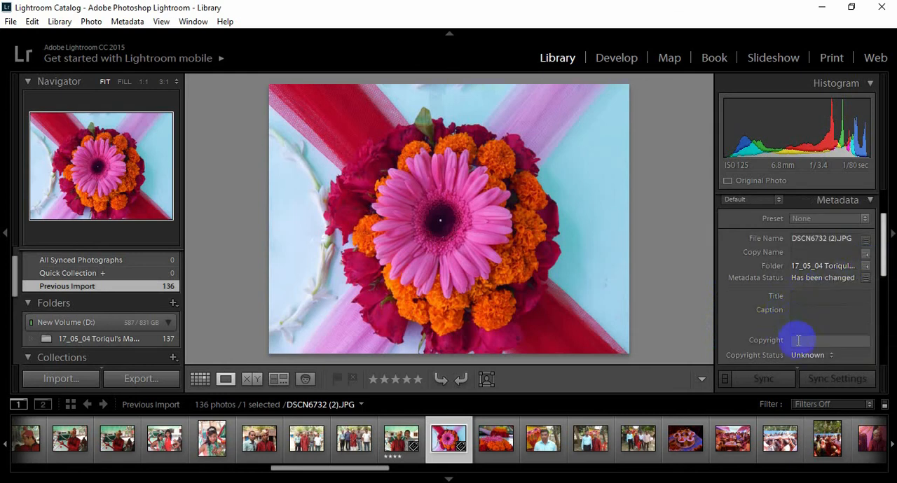
left_click(805, 298)
scroll(804, 266, "up", 1)
scroll(805, 259, "down", 2)
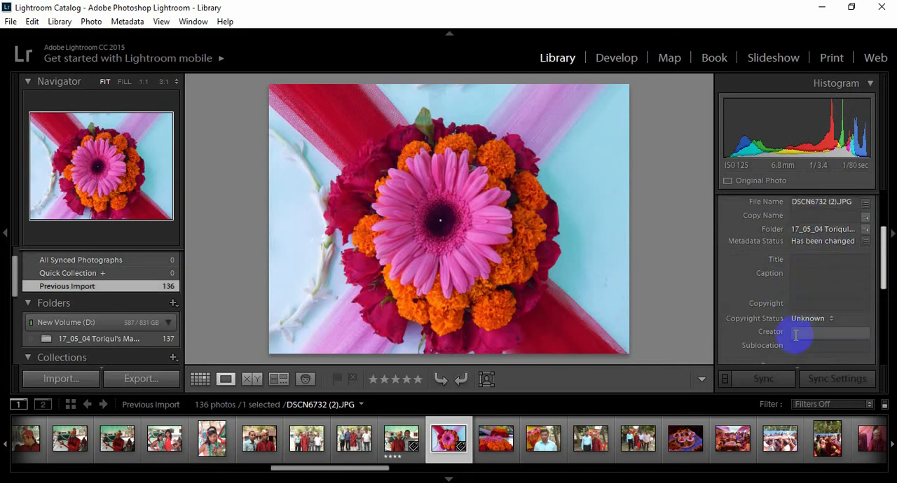
Zoom the flower photo to 1:1 and inspect the flower's dark centre, pink petals and neighbouring orange blossoms
left_click(415, 199)
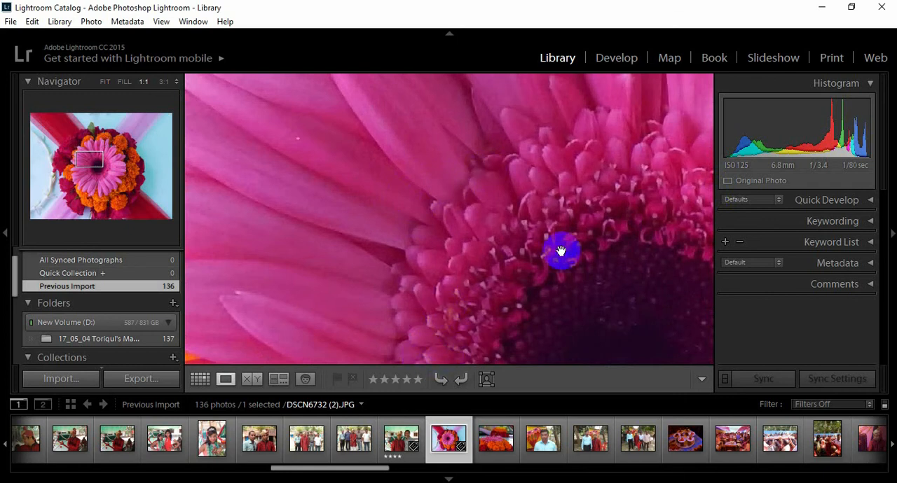
left_click_drag(561, 250, 353, 164)
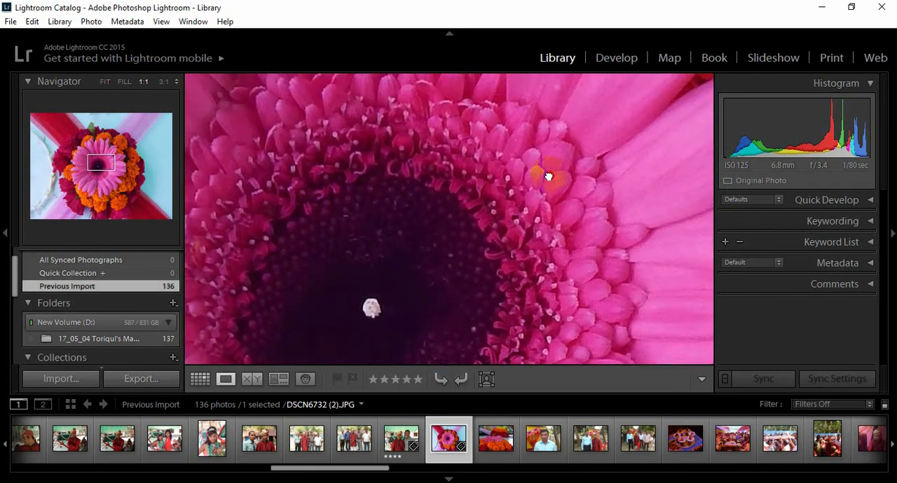
left_click_drag(549, 177, 304, 285)
left_click_drag(512, 165, 443, 315)
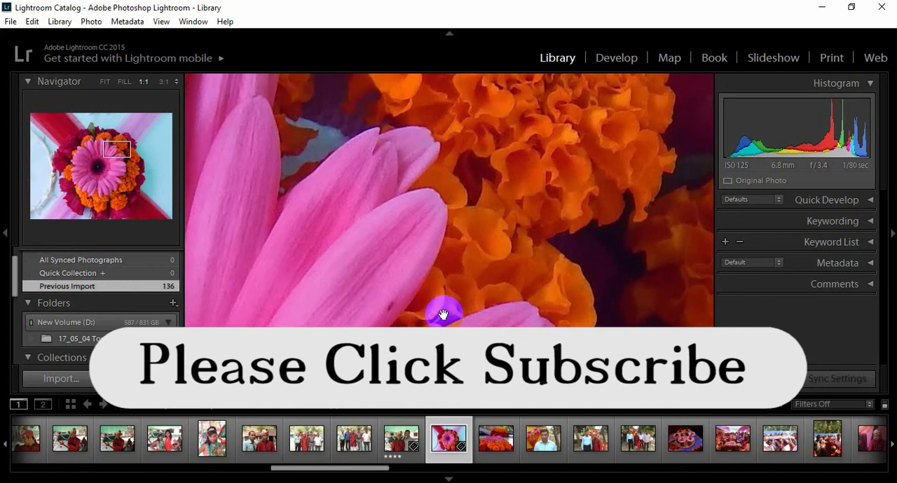